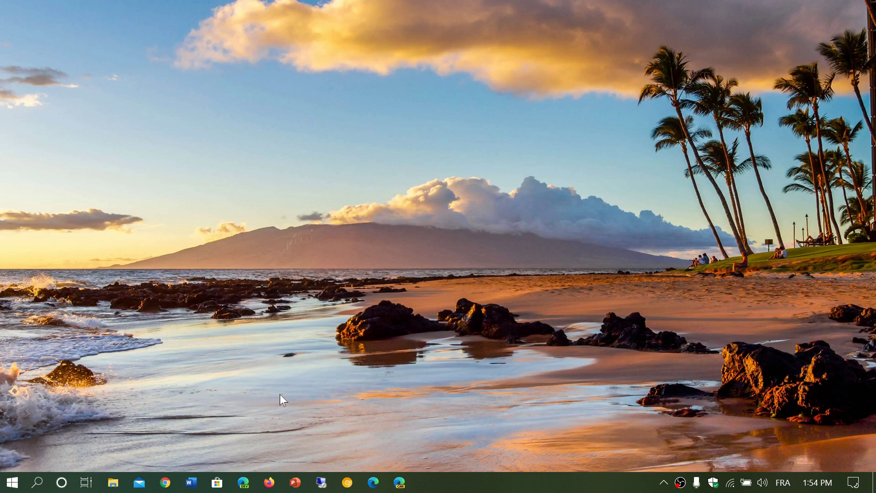
Step: Launch Microsoft Edge from the taskbar to get a new tab page
click(373, 482)
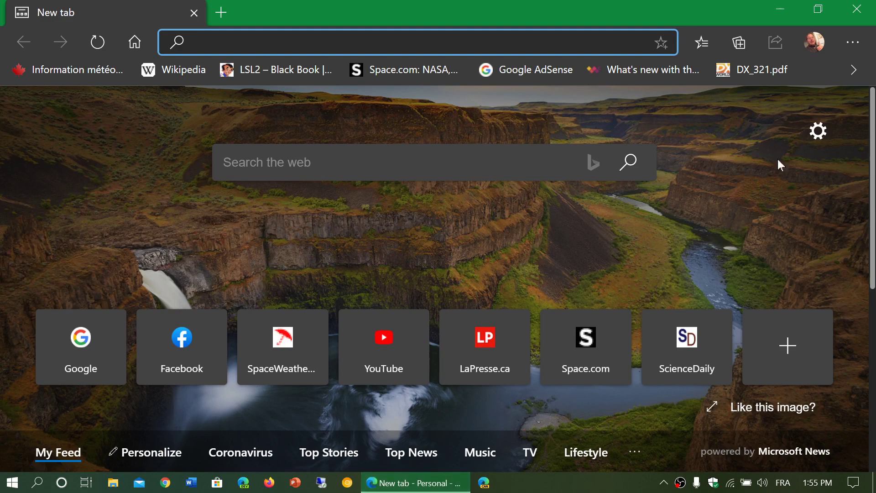
Step: Go to Edge's Privacy and services settings through the Settings and more menu
click(853, 44)
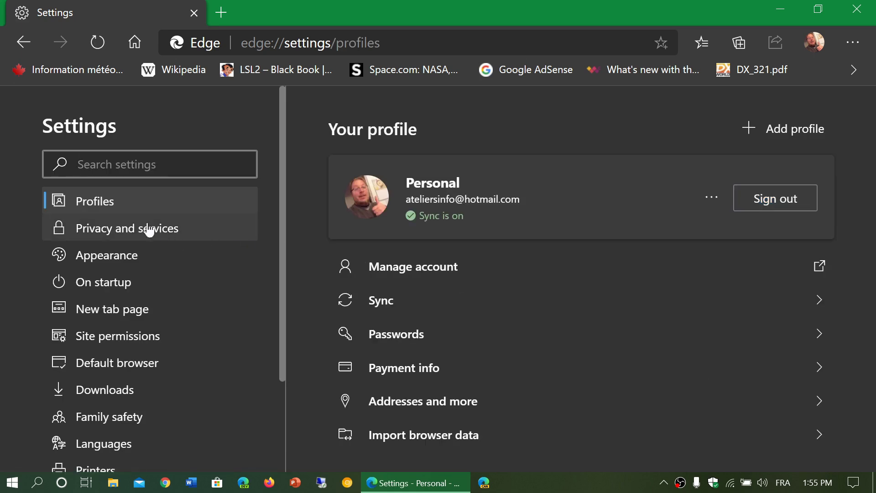
click(145, 235)
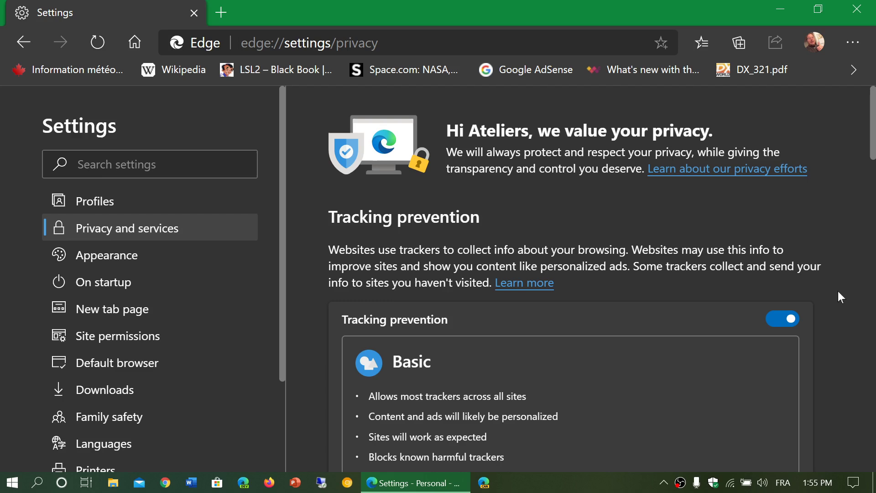
scroll(837, 292, down, 5)
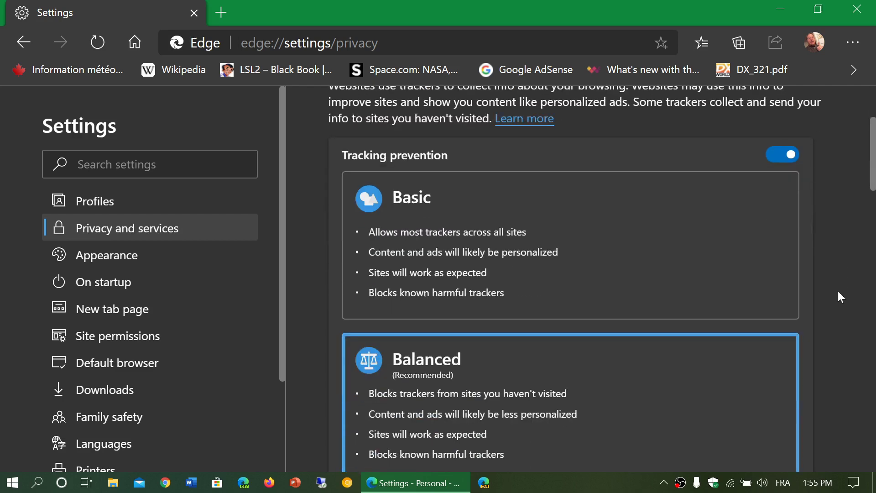
scroll(839, 292, down, 2)
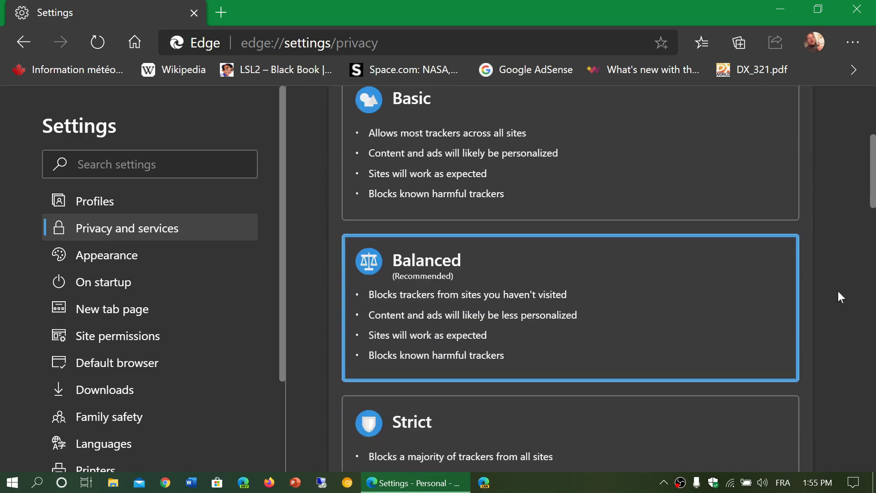
scroll(838, 293, up, 3)
scroll(838, 297, down, 1)
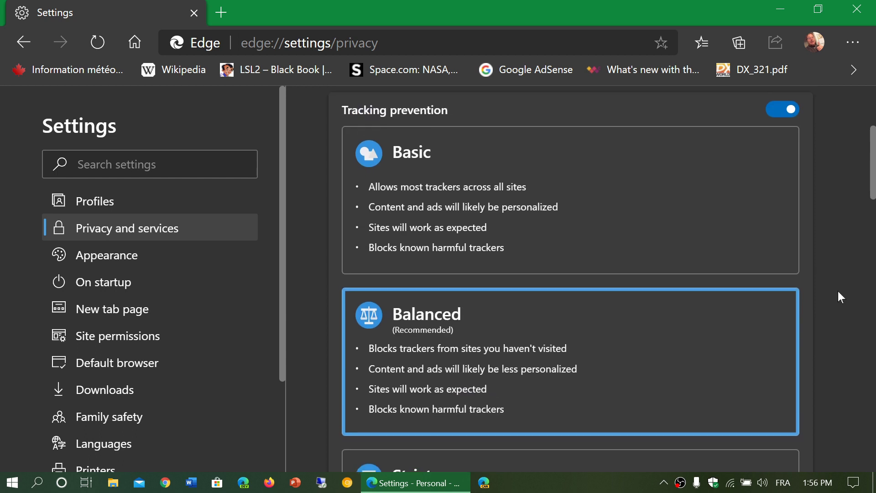
scroll(837, 297, down, 1)
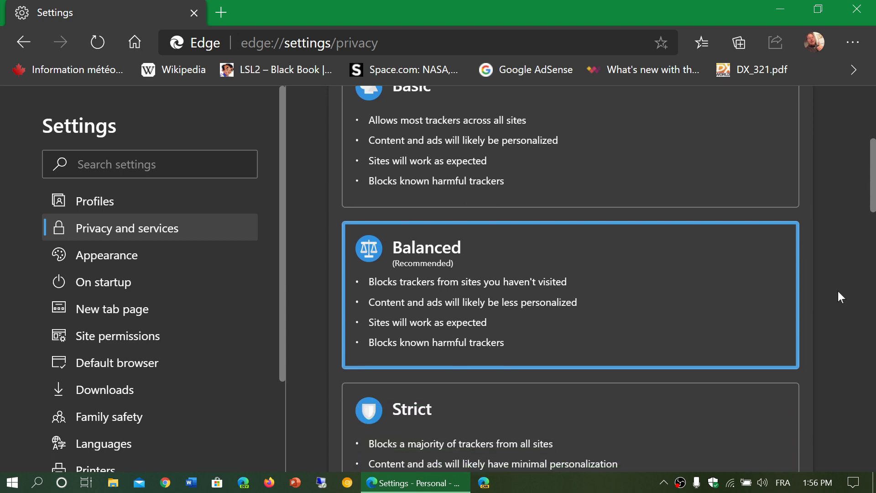
scroll(830, 237, up, 1)
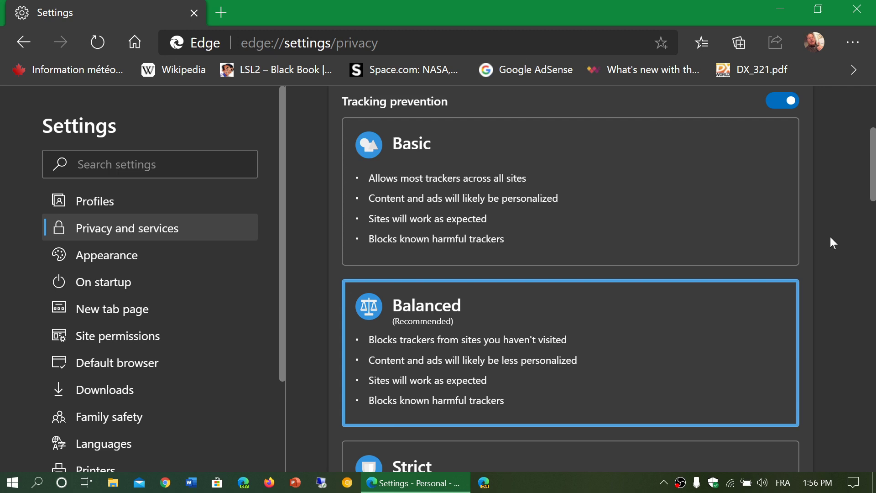
scroll(831, 237, down, 5)
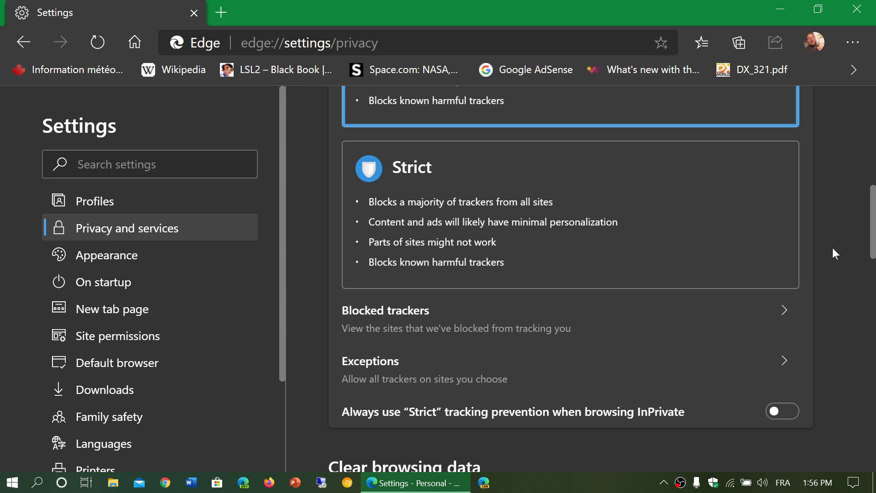
click(464, 375)
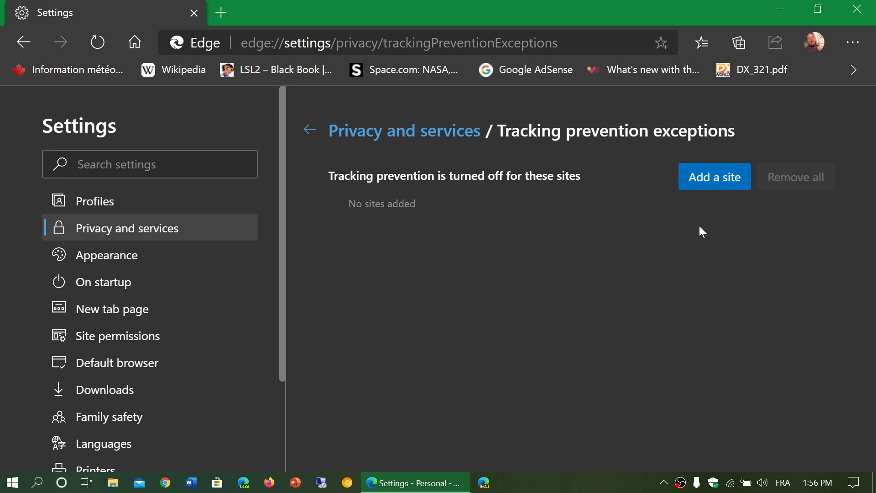
click(311, 131)
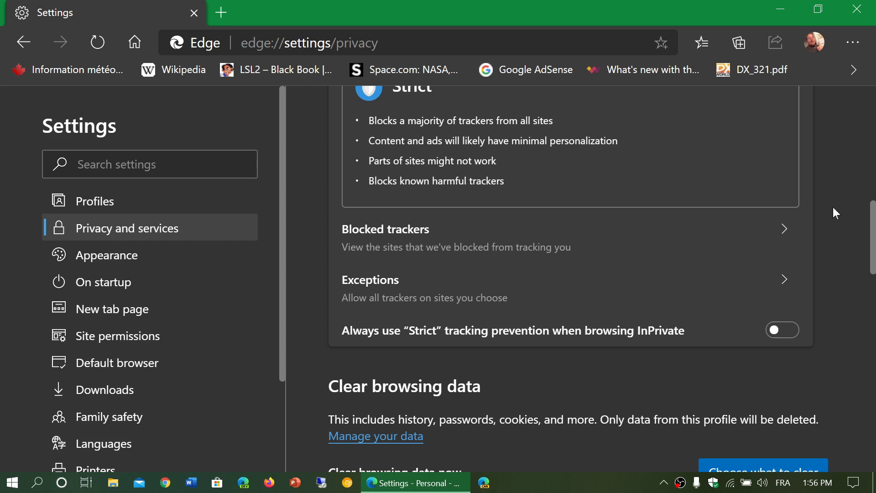
scroll(833, 208, up, 4)
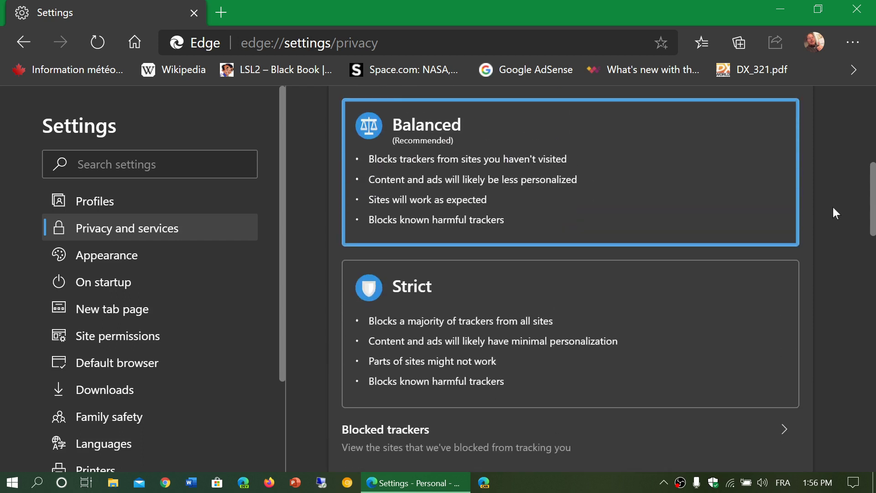
scroll(833, 207, up, 2)
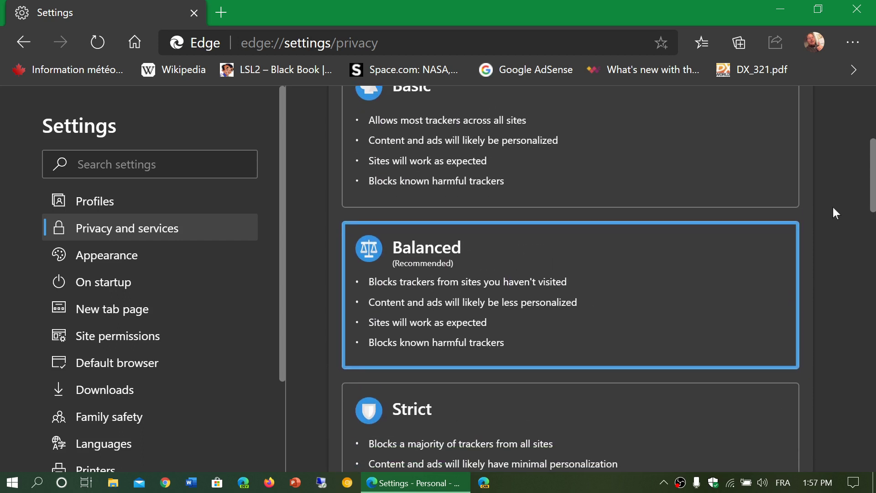
scroll(834, 207, up, 1)
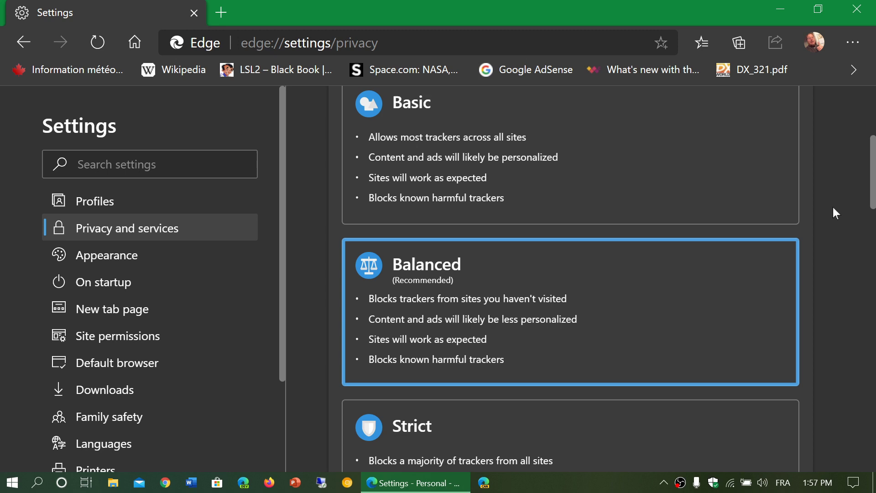
scroll(833, 207, up, 2)
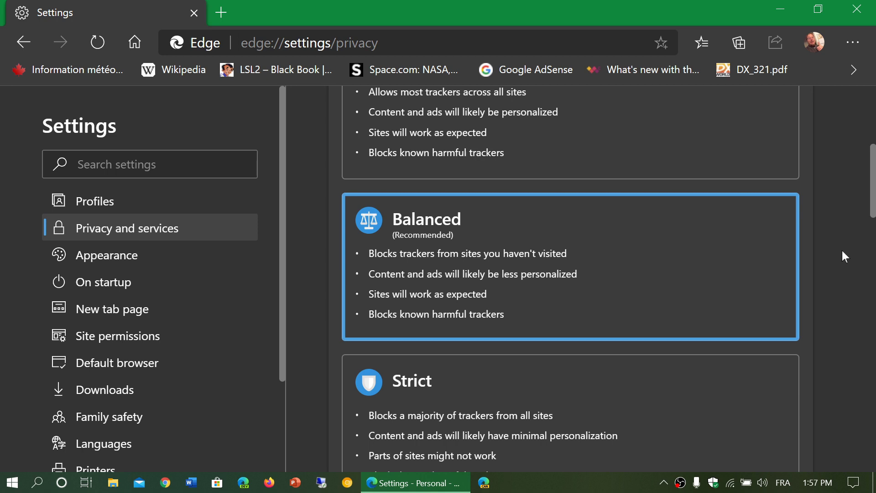
scroll(842, 251, down, 4)
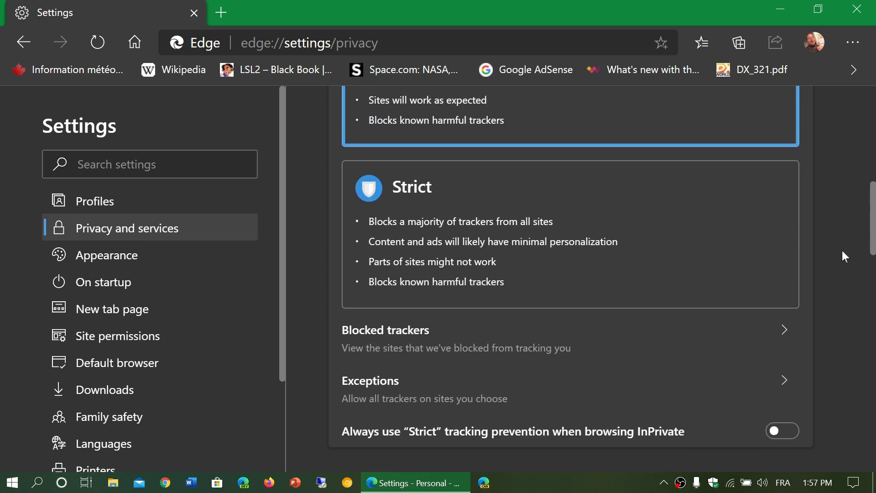
Step: Open Blocked trackers and browse the 1,242 blocked trackers by site, led by Google at 95
click(445, 343)
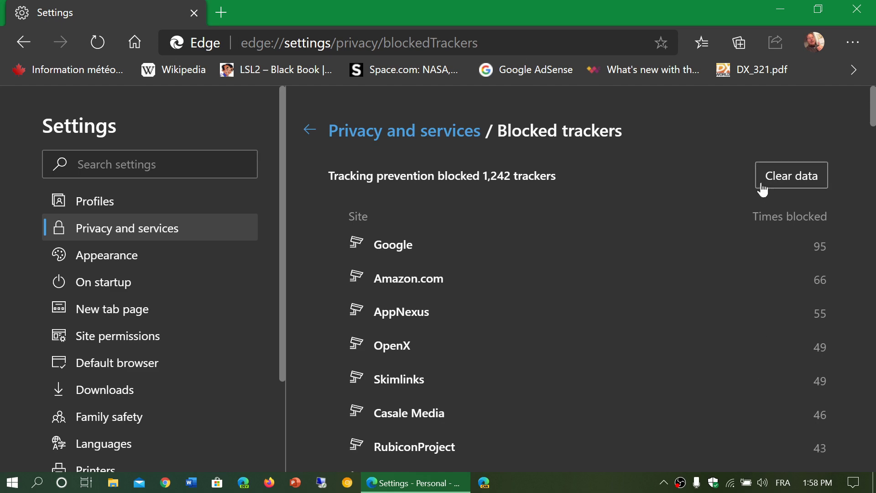
scroll(584, 282, down, 8)
scroll(586, 290, down, 20)
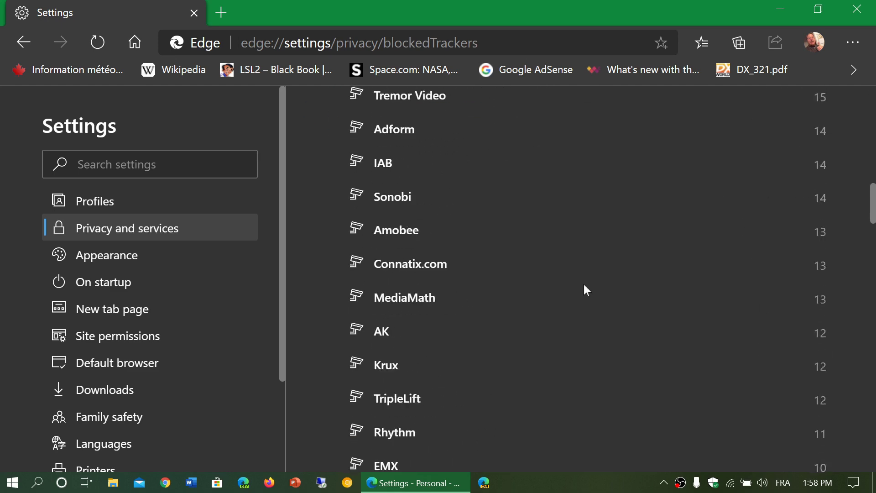
scroll(587, 290, up, 20)
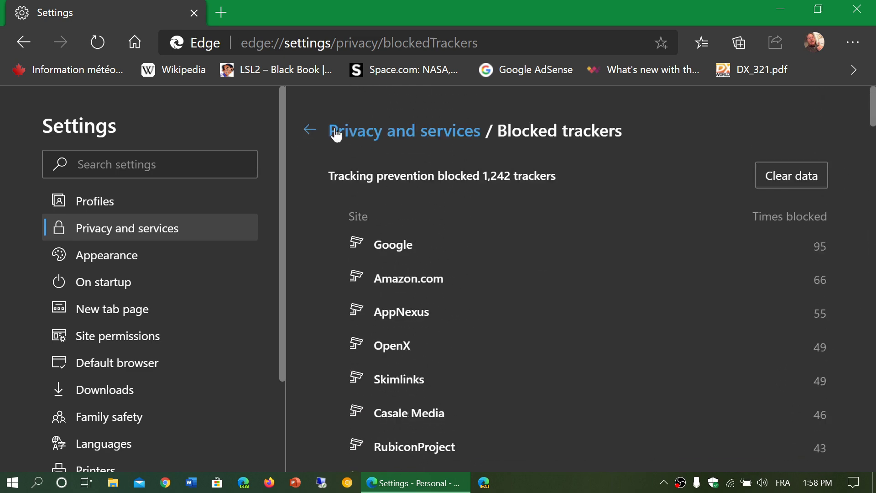
Step: Go back to Privacy and services and scroll down toward Clear browsing data
click(309, 132)
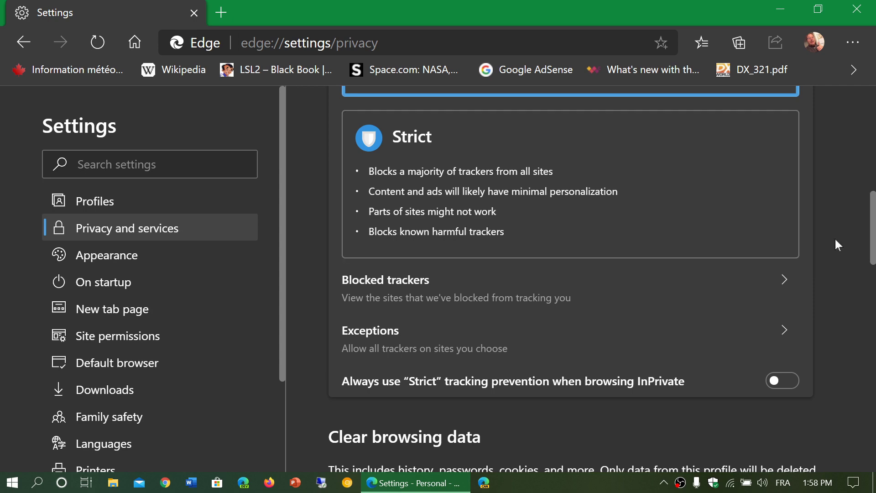
scroll(835, 239, up, 8)
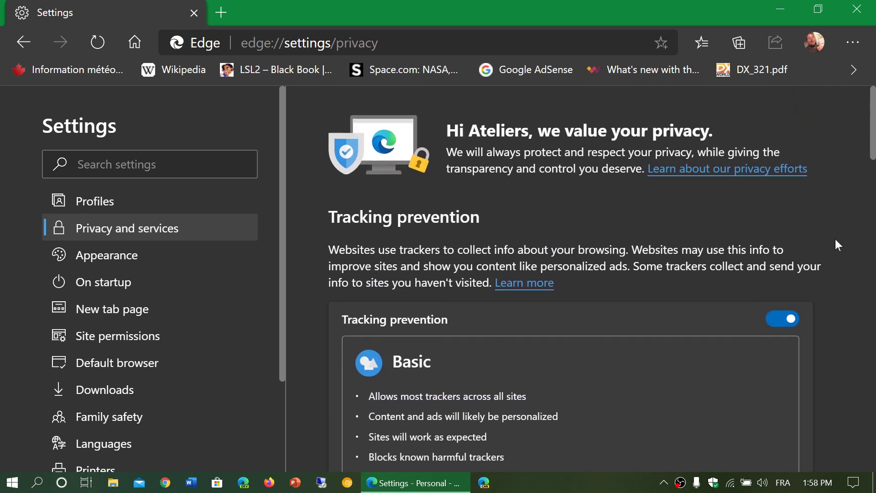
scroll(835, 240, down, 10)
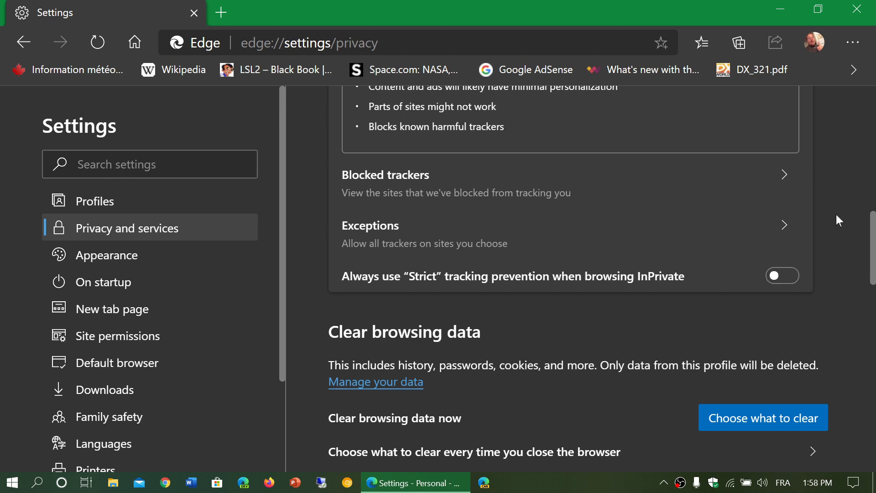
Step: Scroll through the Privacy, Help improve and Personalize sections, then back up to tracking prevention
scroll(836, 214, down, 7)
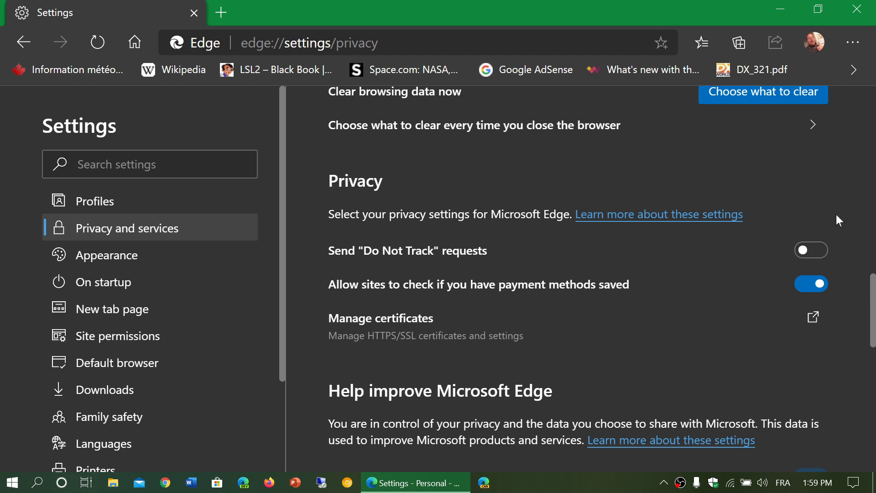
scroll(836, 215, down, 5)
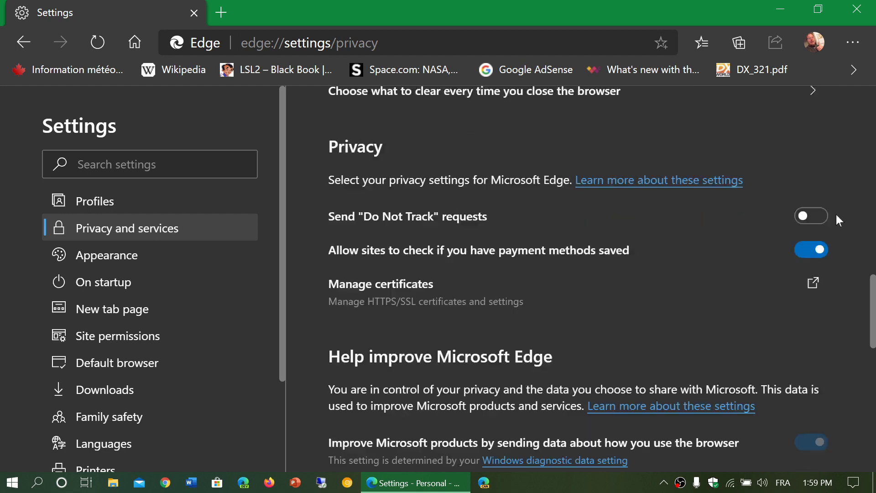
scroll(836, 215, down, 3)
scroll(837, 216, down, 2)
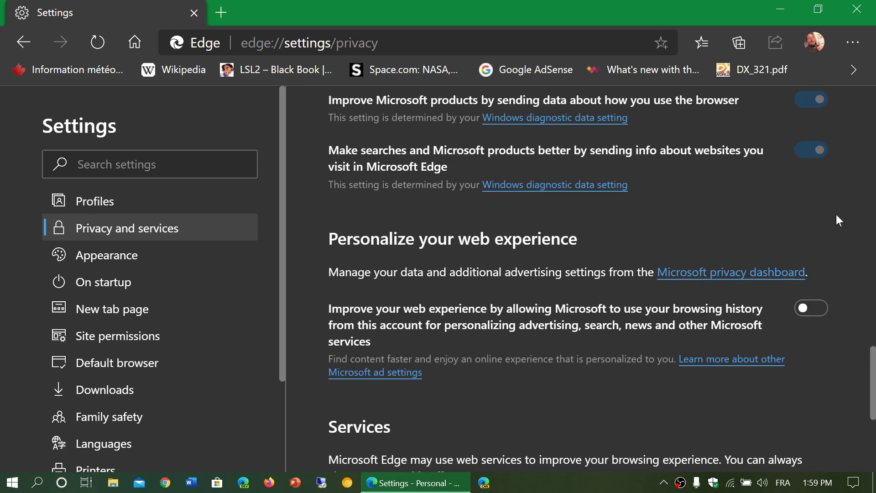
scroll(837, 215, up, 15)
scroll(836, 214, up, 10)
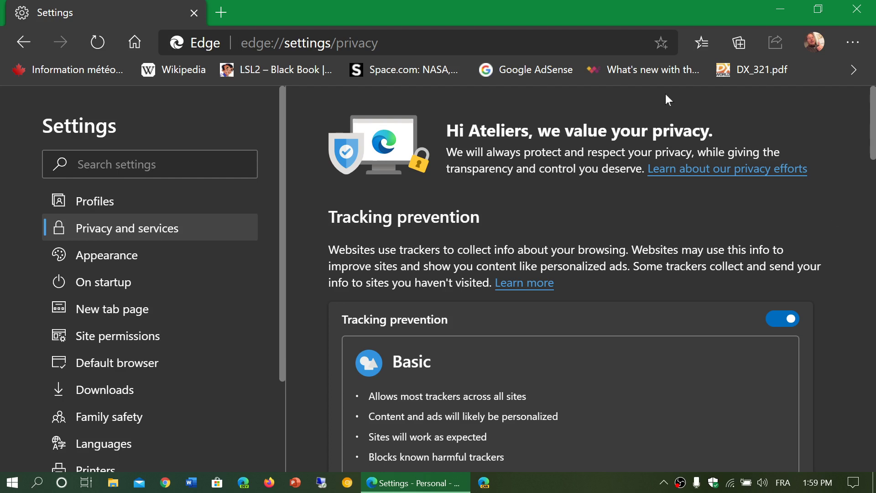
click(858, 11)
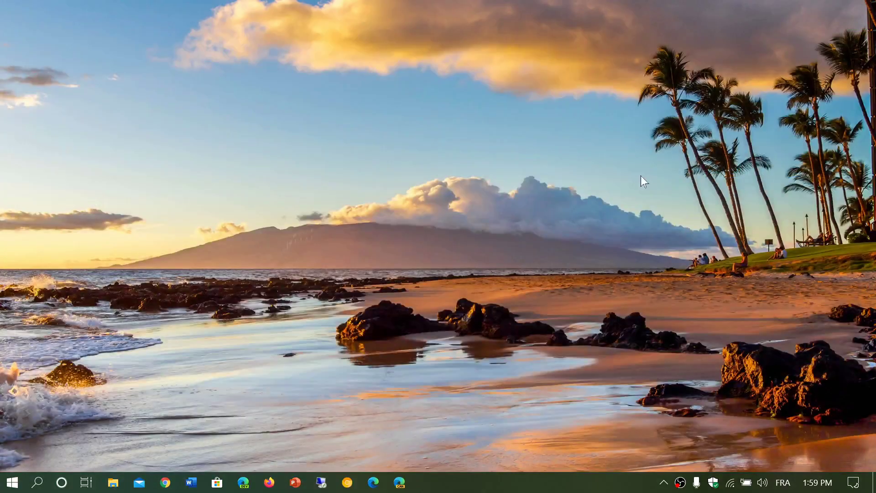